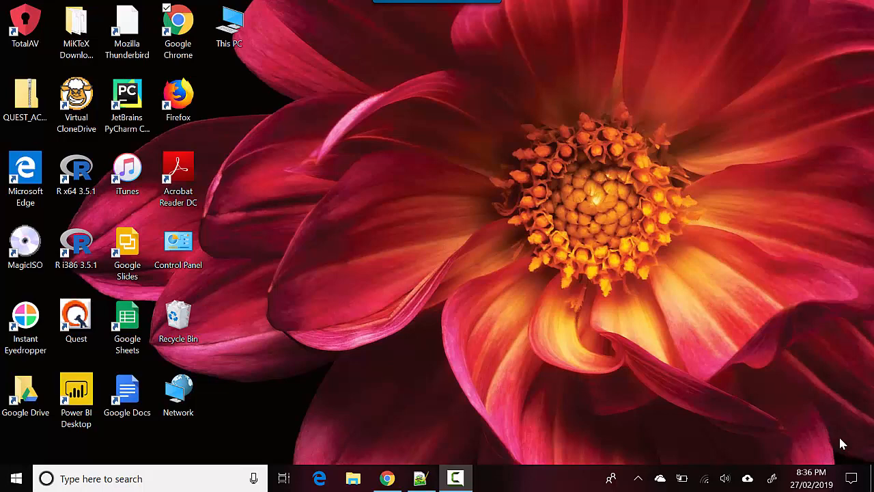
# Switch to Power BI in Chrome and open the Services app catalogue from Get Data
pyautogui.click(387, 479)
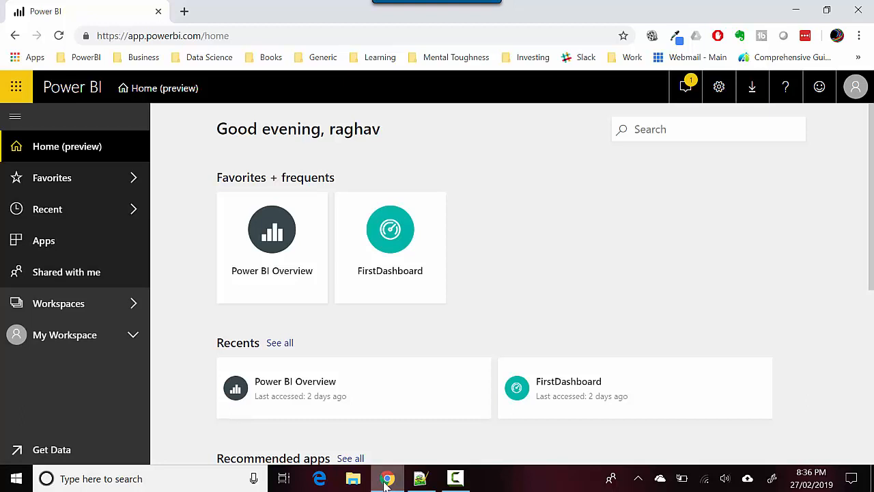
pyautogui.click(46, 451)
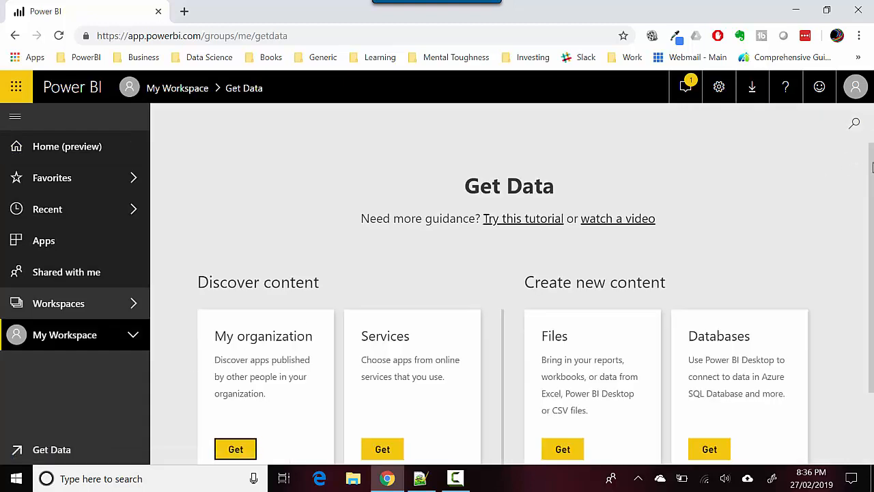
pyautogui.scroll(-1, 873, 168)
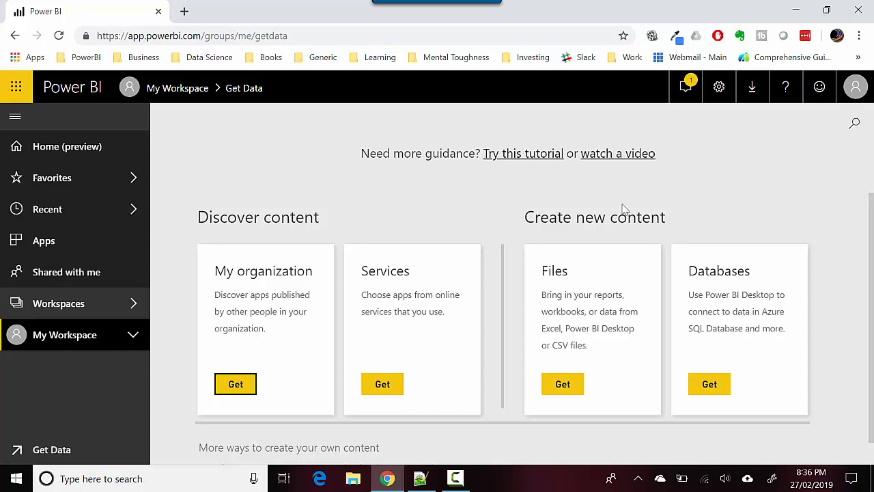
pyautogui.click(387, 389)
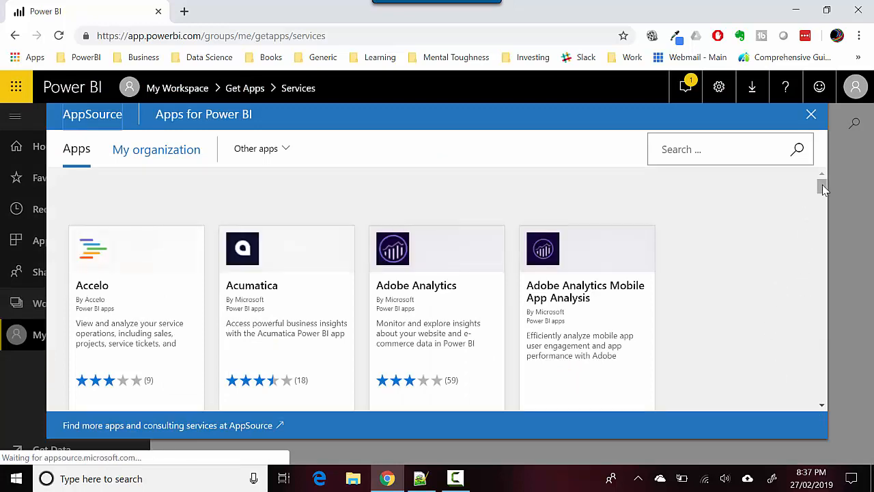
pyautogui.moveTo(822, 185); pyautogui.dragTo(831, 168)
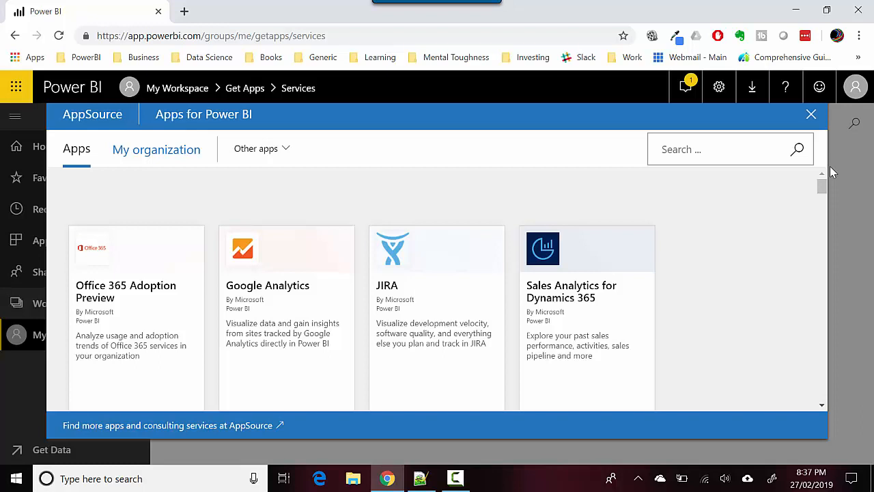
# Open the Google Analytics app by Microsoft and review its overview and dashboard preview
pyautogui.click(270, 287)
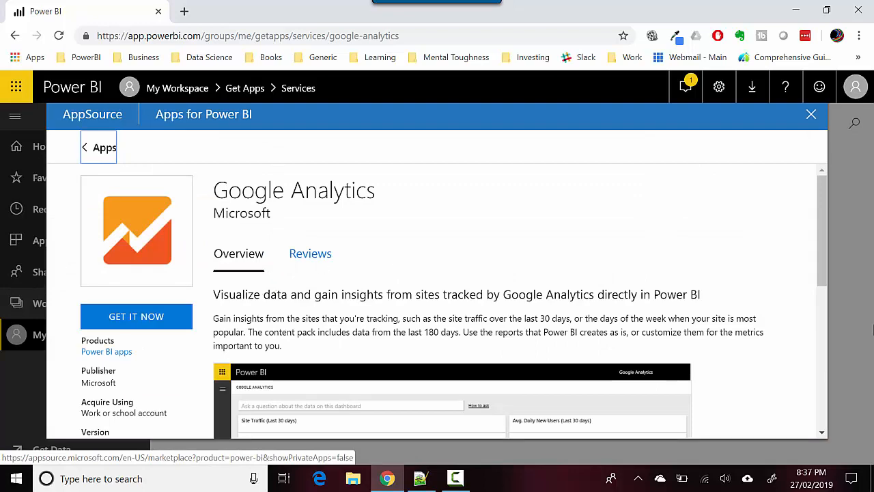
pyautogui.scroll(-1, 832, 244)
pyautogui.scroll(-3, 832, 244)
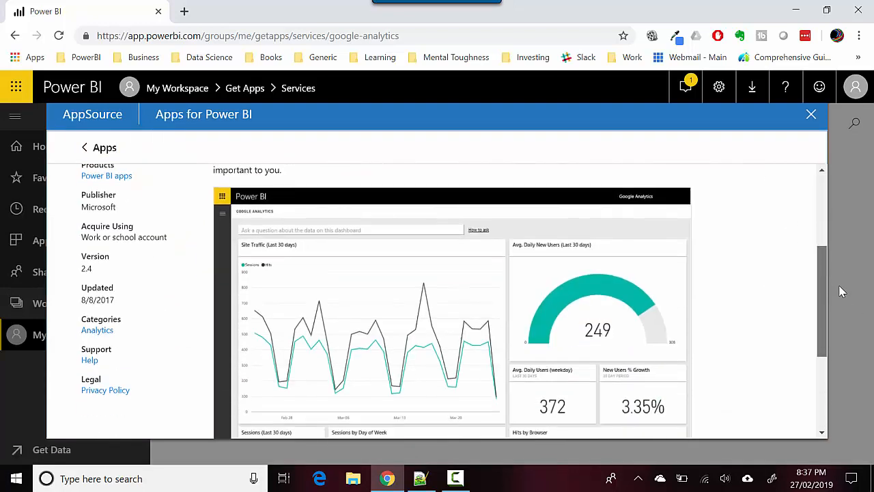
pyautogui.scroll(3, 827, 236)
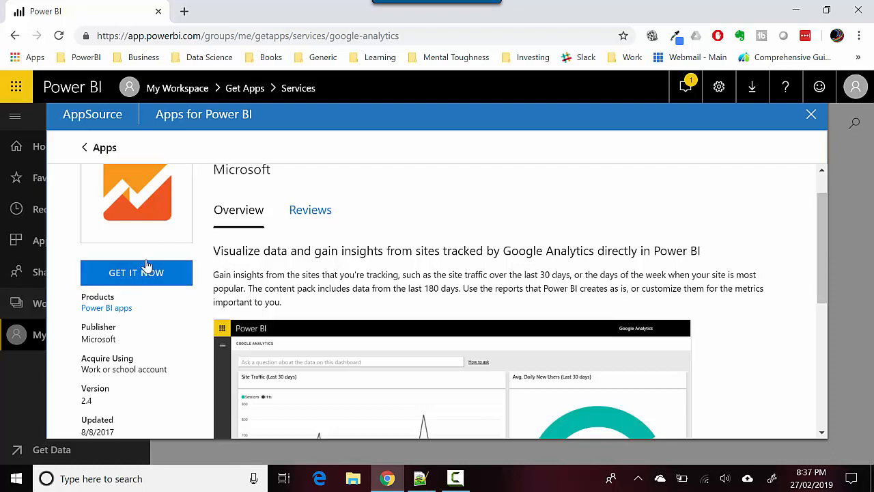
# Get the Google Analytics app and connect it through OAuth2, signing in with a Google account and allowing powerbi.com to view its Analytics data
pyautogui.click(140, 285)
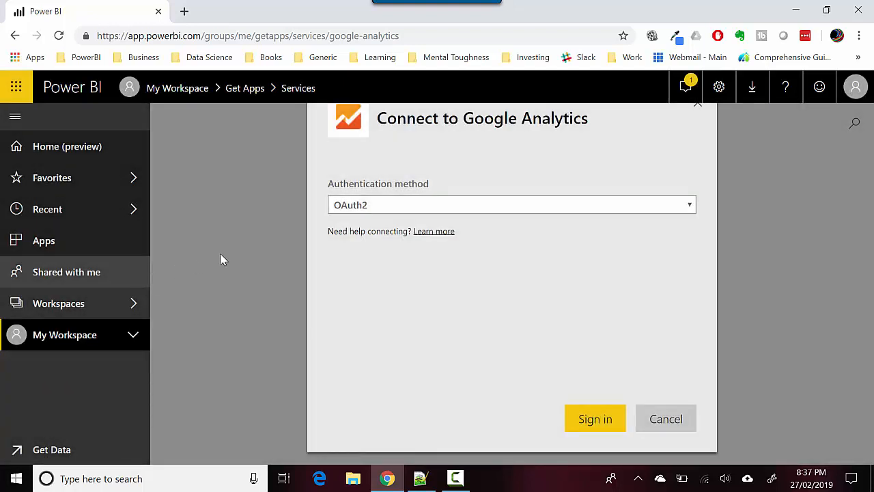
pyautogui.click(689, 208)
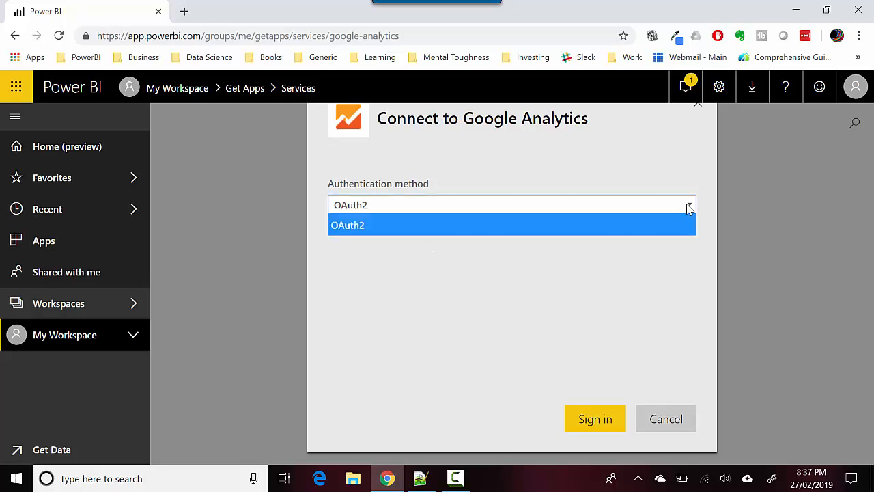
pyautogui.click(679, 226)
pyautogui.click(593, 420)
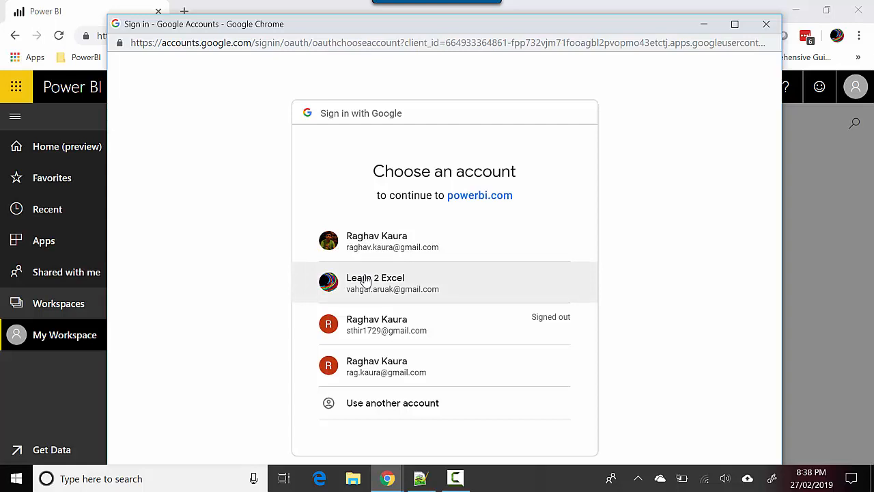
pyautogui.click(367, 281)
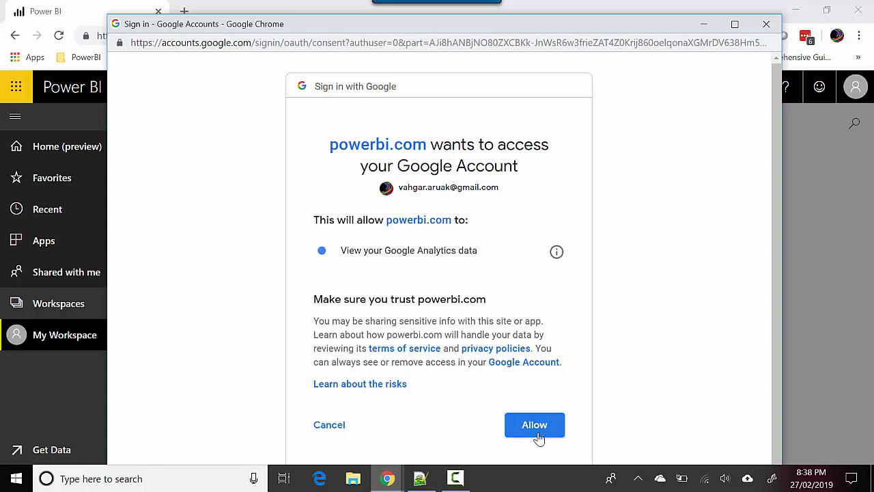
pyautogui.click(538, 435)
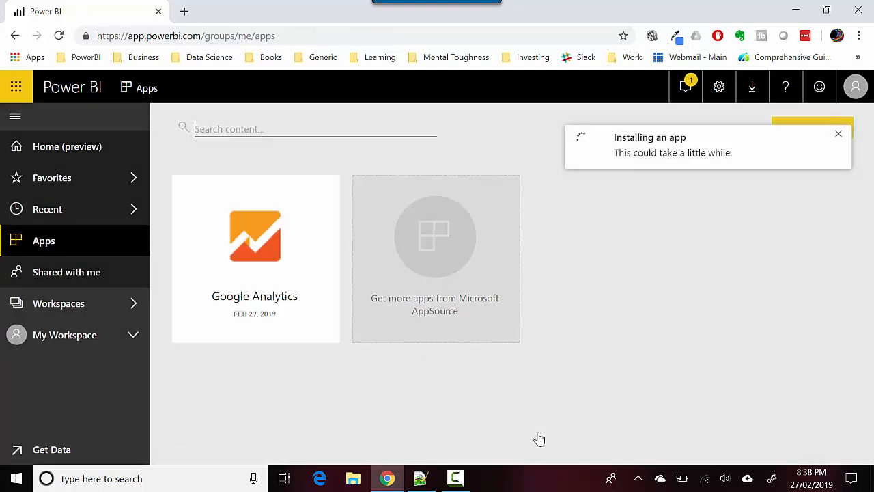
# Open the installed Google Analytics app and examine the dashboard tiles, from Site Traffic down to Sessions by Day of Week and Hits by Browser
pyautogui.click(266, 243)
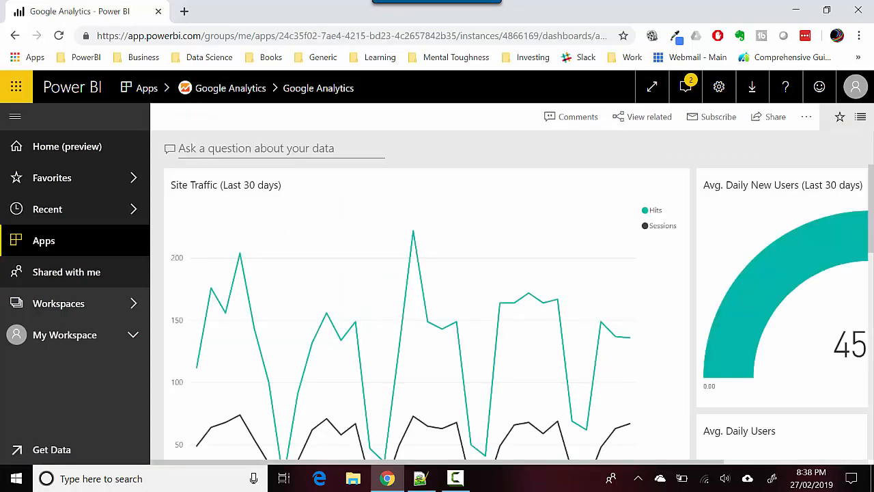
pyautogui.moveTo(871, 214); pyautogui.dragTo(871, 347)
pyautogui.scroll(5, 851, 231)
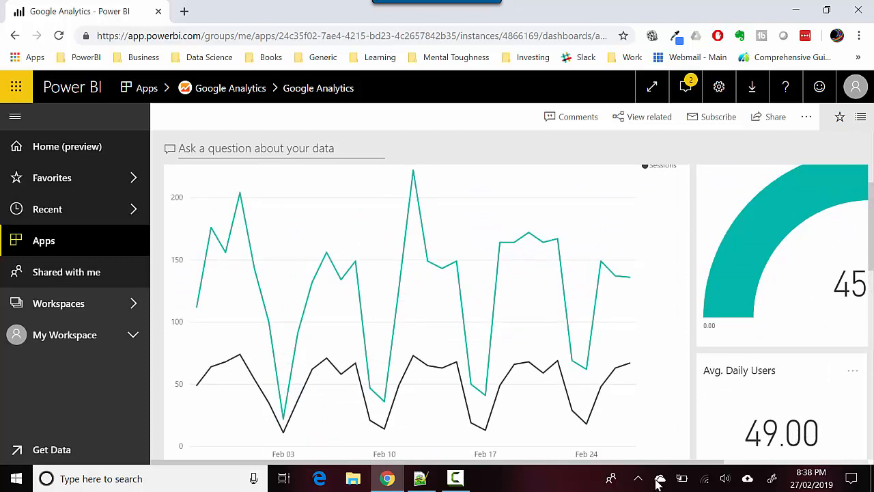
pyautogui.moveTo(607, 465); pyautogui.dragTo(546, 474)
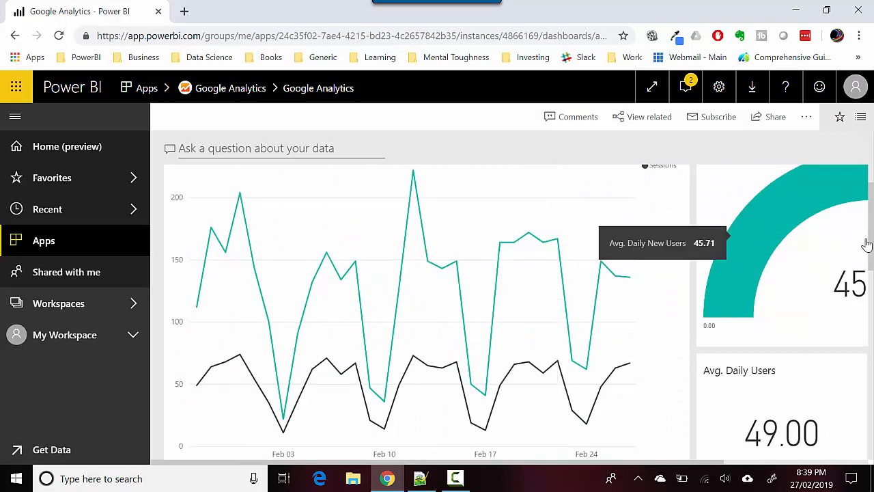
pyautogui.moveTo(873, 210); pyautogui.dragTo(873, 310)
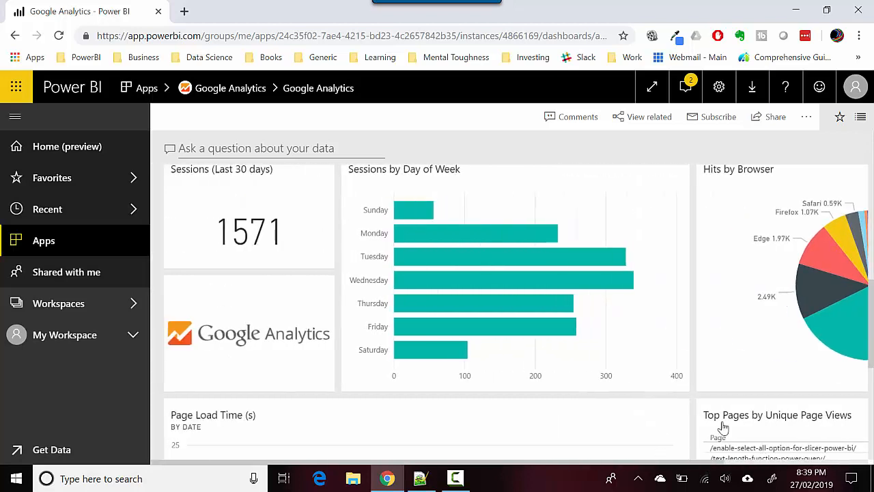
pyautogui.moveTo(871, 301); pyautogui.dragTo(872, 256)
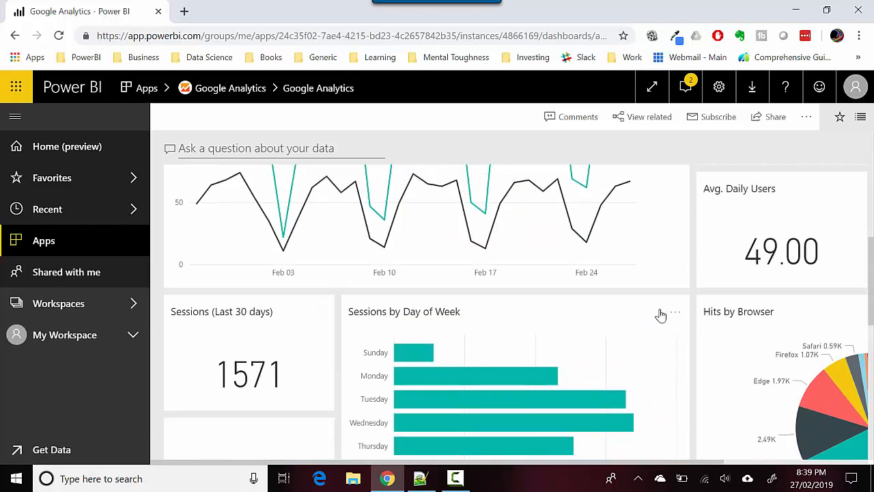
# Go to the report behind the Sessions by Day of Week tile and view the remaining days in its Sessions by Day chart
pyautogui.click(676, 313)
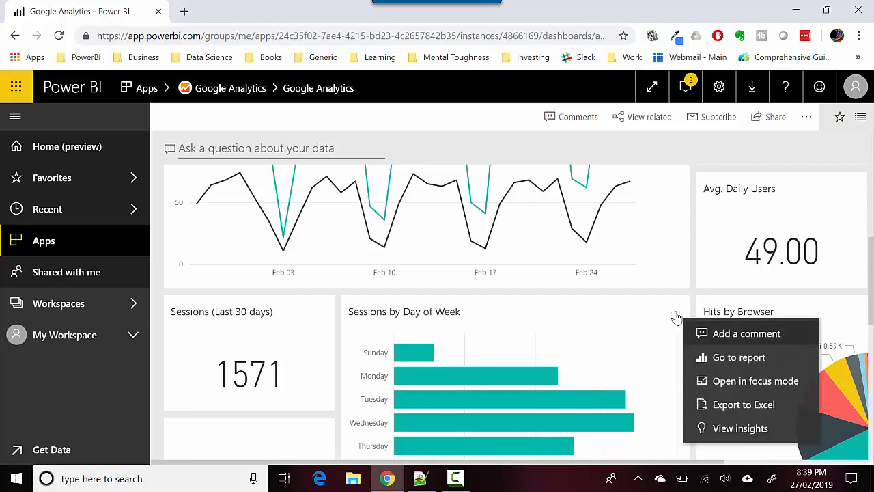
pyautogui.click(740, 357)
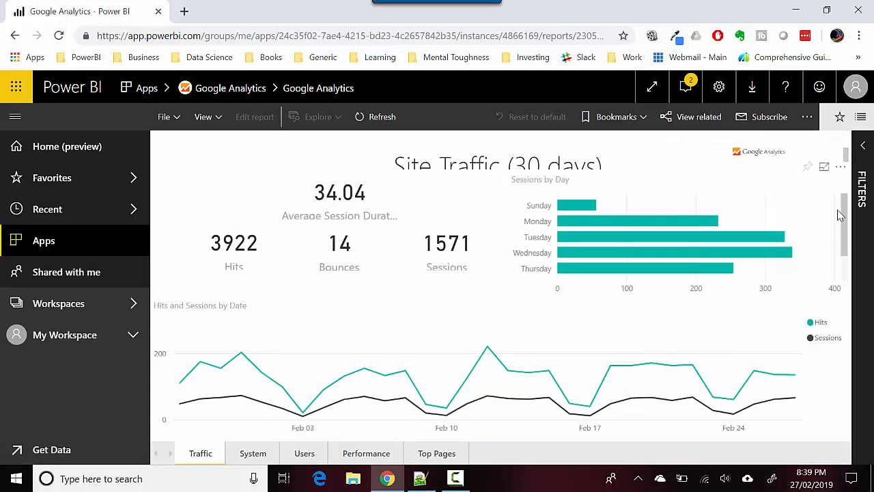
pyautogui.scroll(-2, 846, 214)
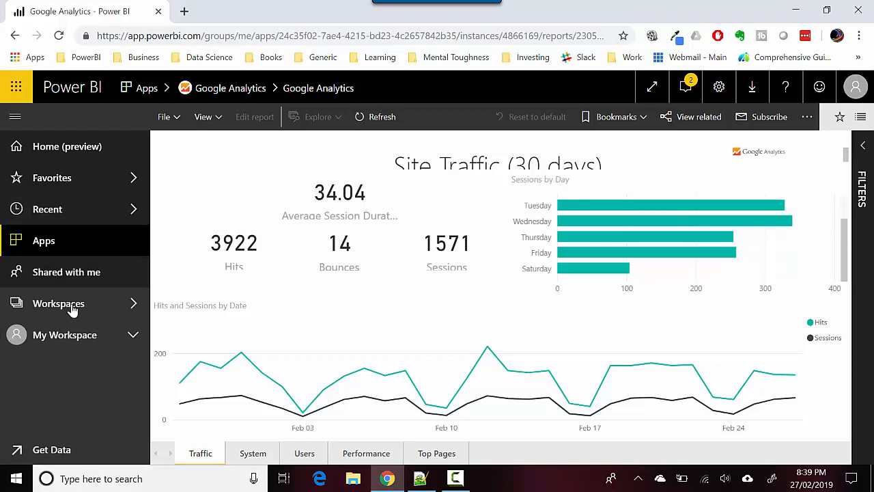
# Return to the Google Analytics app's dashboard and go to the report behind the Site Traffic (Last 30 days) tile
pyautogui.click(68, 247)
pyautogui.click(247, 236)
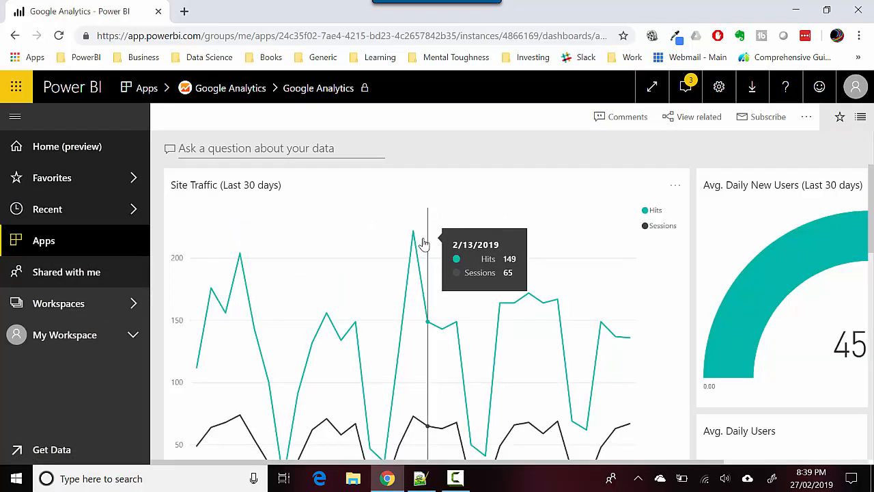
pyautogui.click(673, 187)
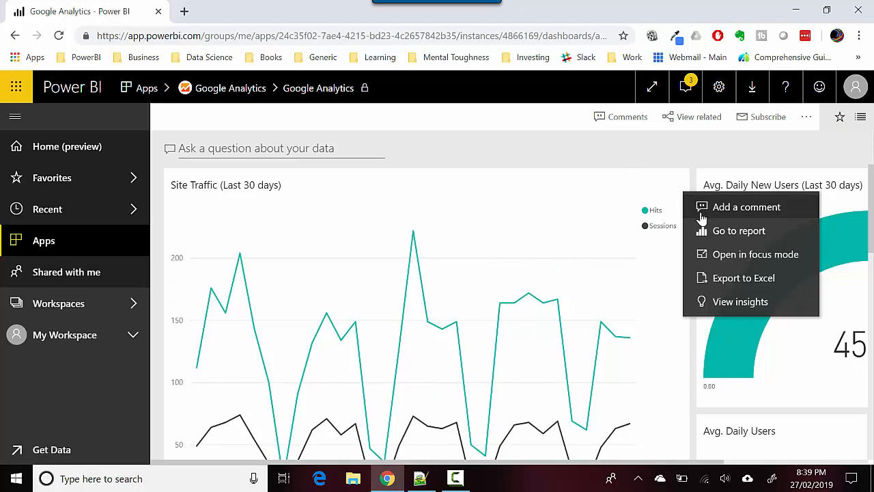
pyautogui.click(714, 235)
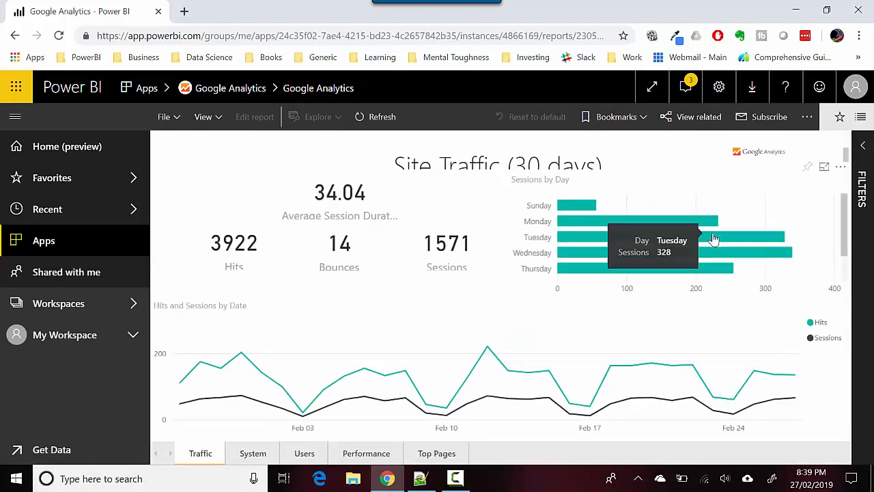
# View the last days in the Sessions by Day chart and show the report's System page
pyautogui.moveTo(845, 218); pyautogui.dragTo(863, 263)
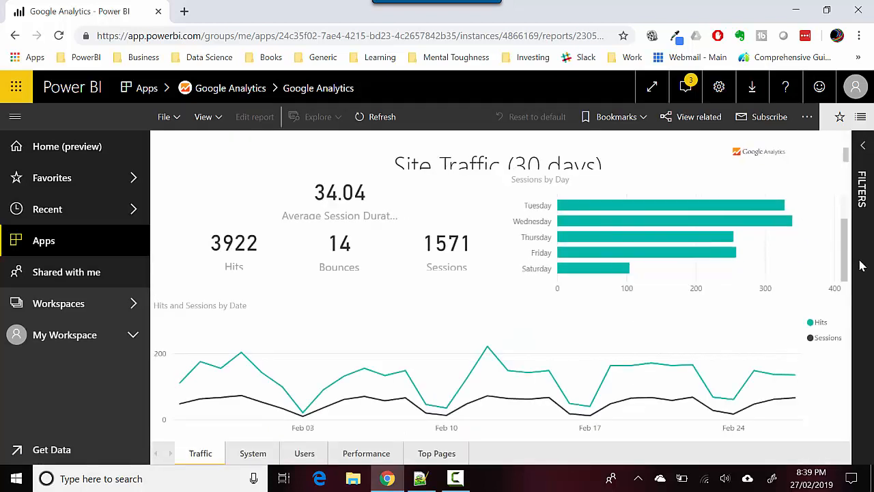
pyautogui.click(256, 458)
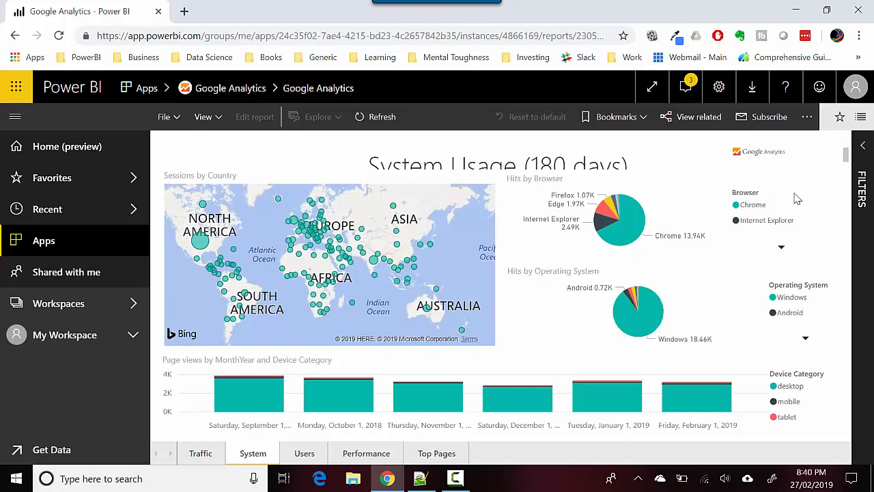
pyautogui.click(456, 480)
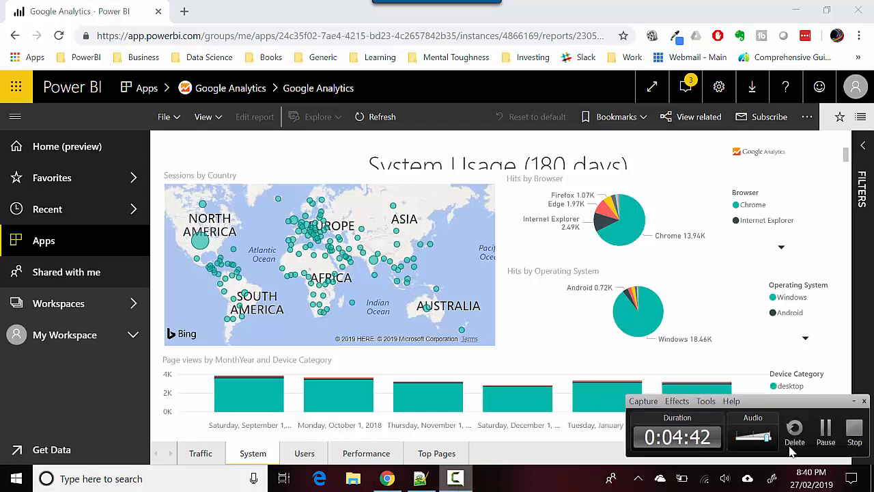